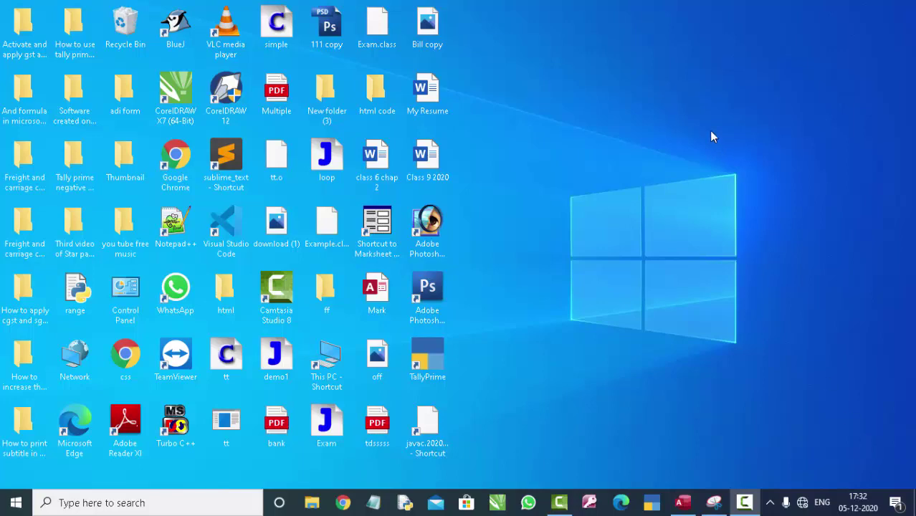
Step: Refresh the Windows desktop seven times from its right-click menu
right_click(643, 92)
click(667, 129)
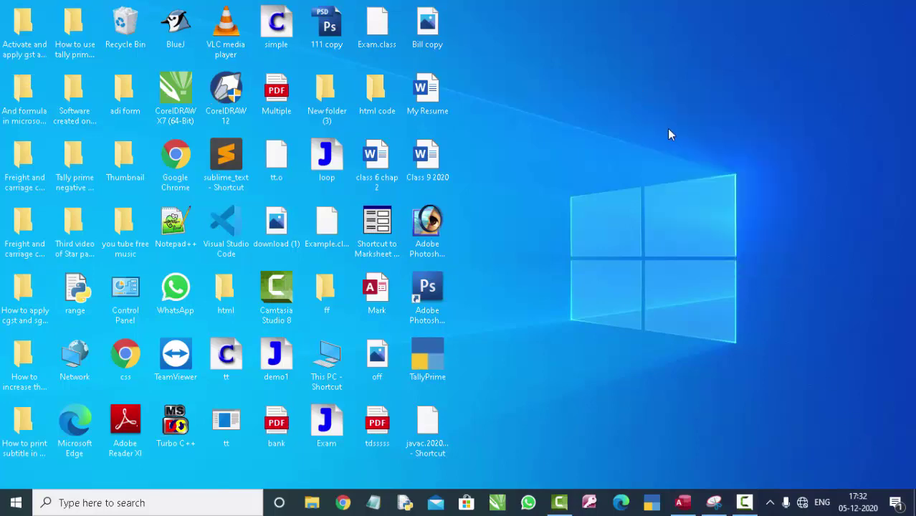
right_click(667, 129)
click(695, 167)
right_click(614, 90)
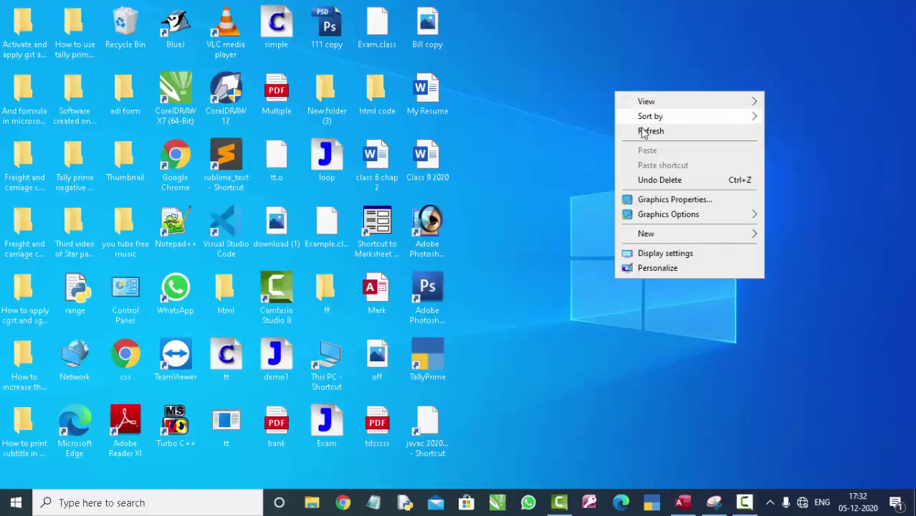
click(642, 132)
right_click(638, 132)
click(666, 172)
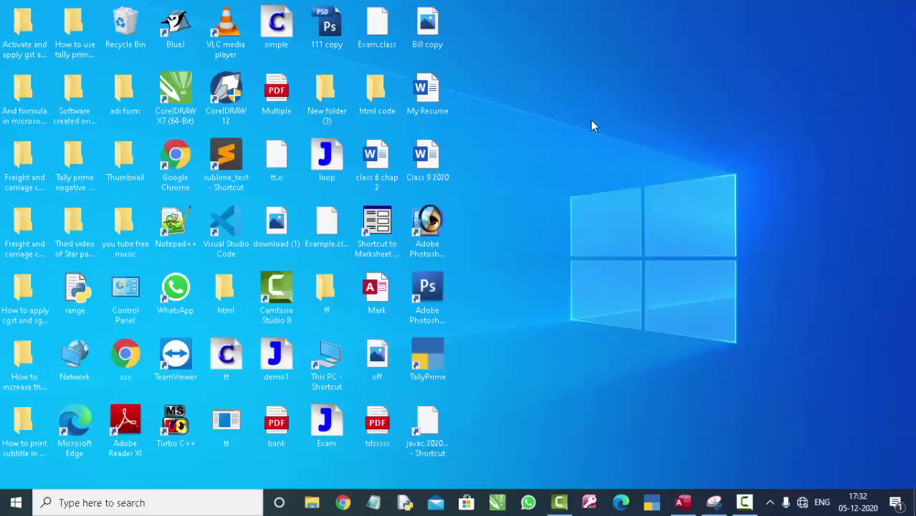
right_click(574, 110)
click(611, 148)
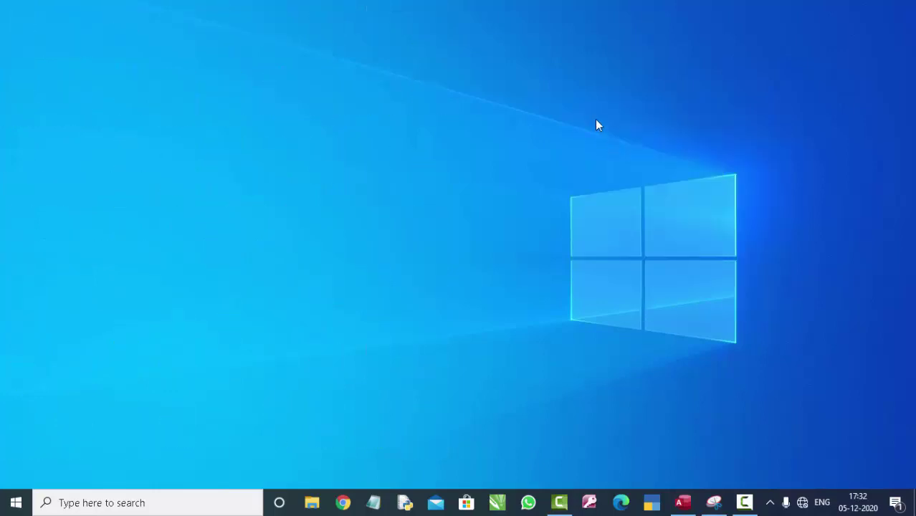
right_click(566, 90)
click(601, 131)
right_click(599, 129)
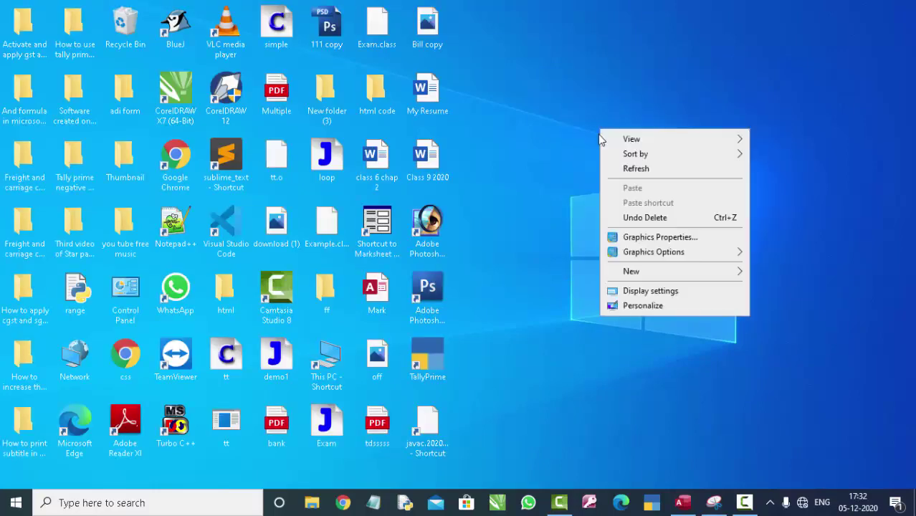
click(628, 170)
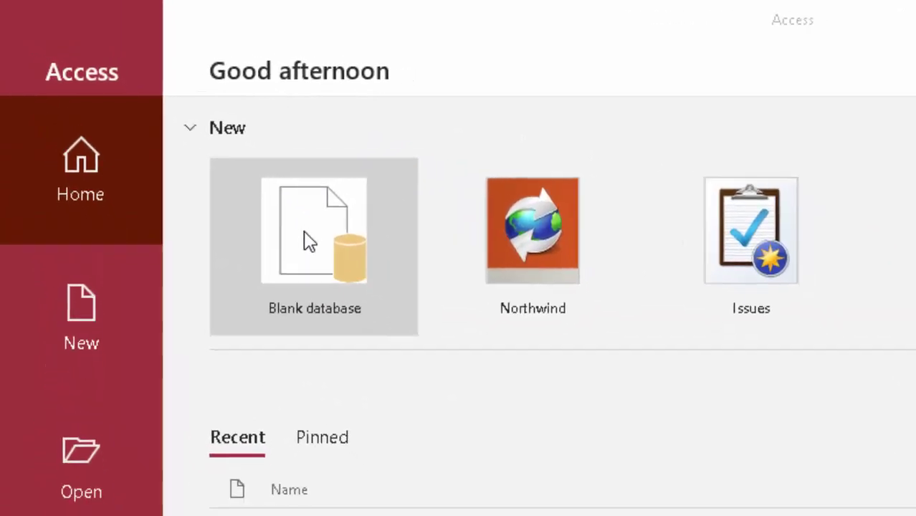
Step: Create the blank database Database117 with its empty Table1 open
click(331, 258)
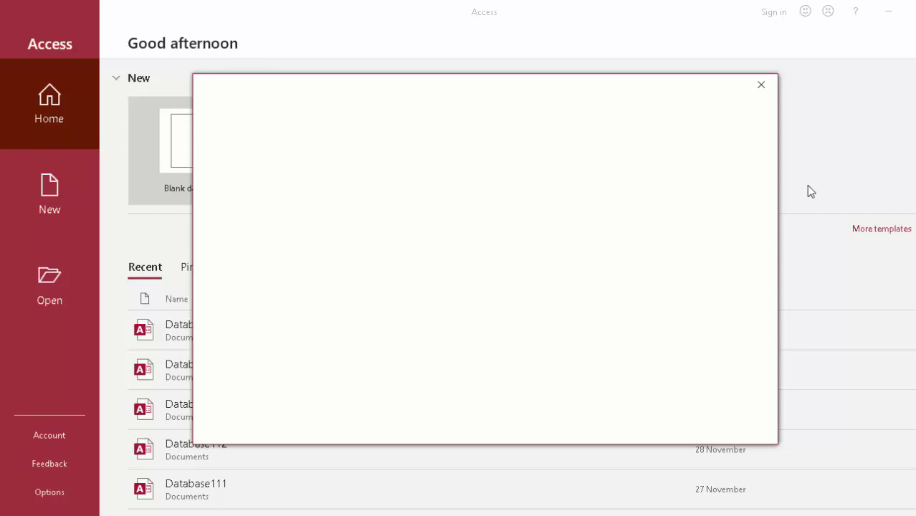
click(573, 260)
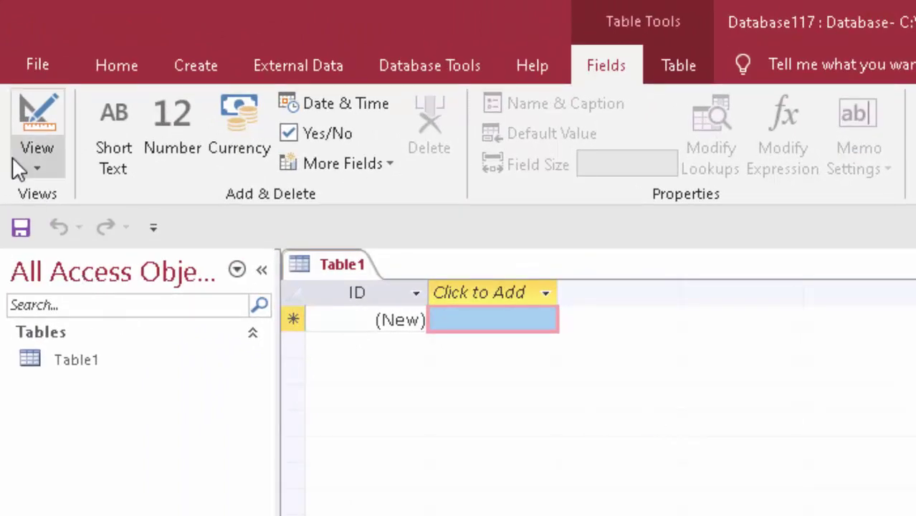
click(36, 165)
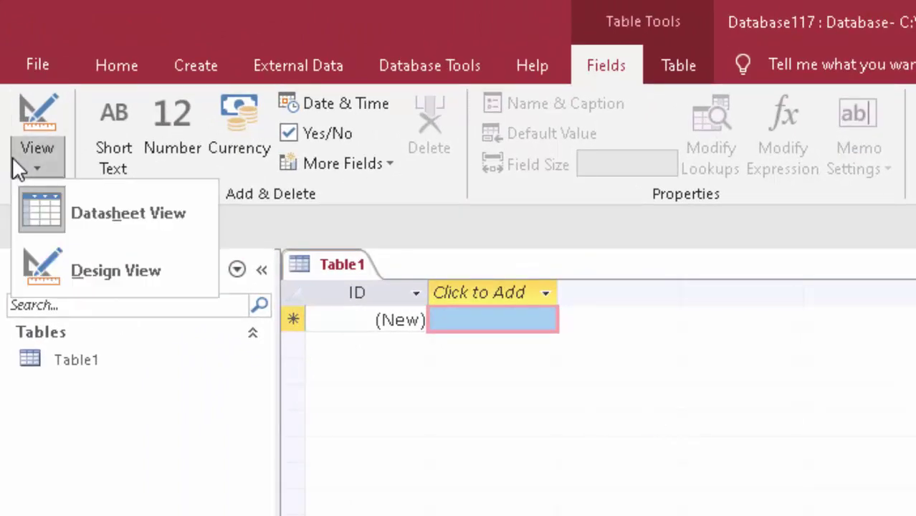
Step: Save the table as 'Fieldsize' and open it in Design View
click(76, 271)
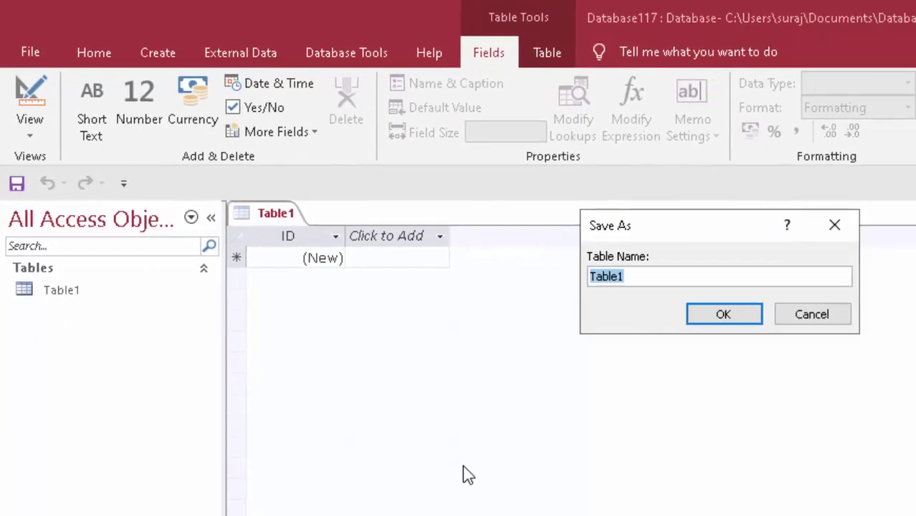
key(BackSpace)
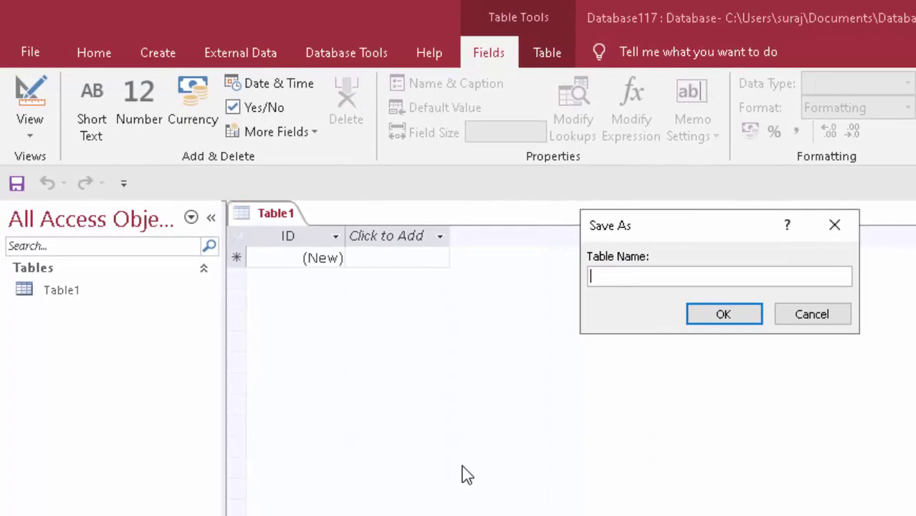
text(Fiel)
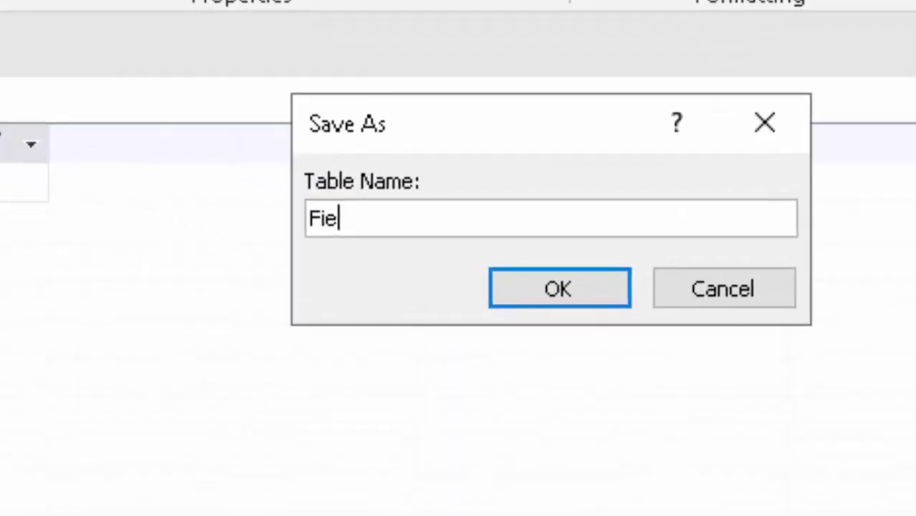
text(dsi)
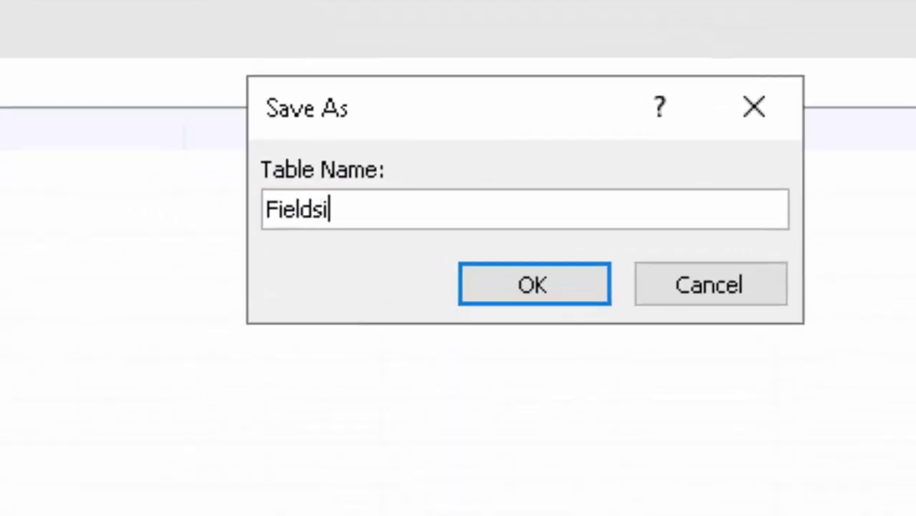
text(ze)
key(Return)
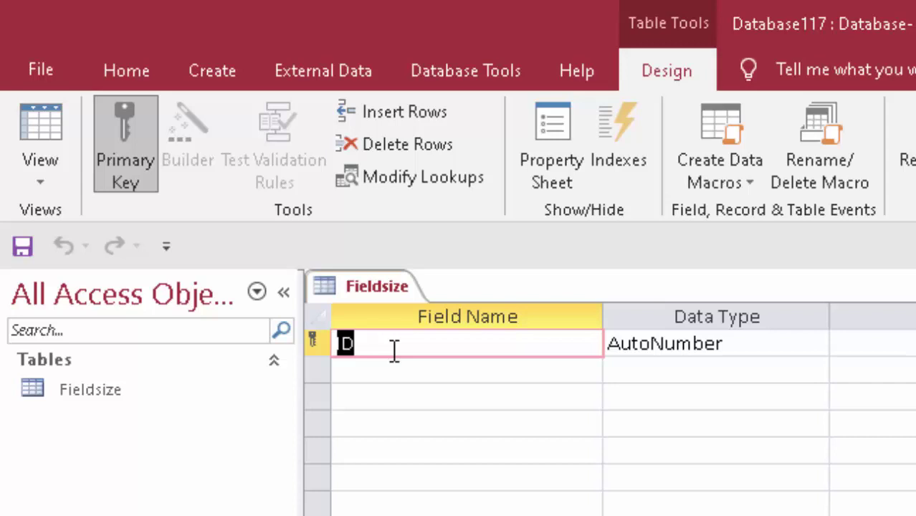
Step: Change the ID field's data type to Number and start a second field named Name
key(Tab)
key(Tab)
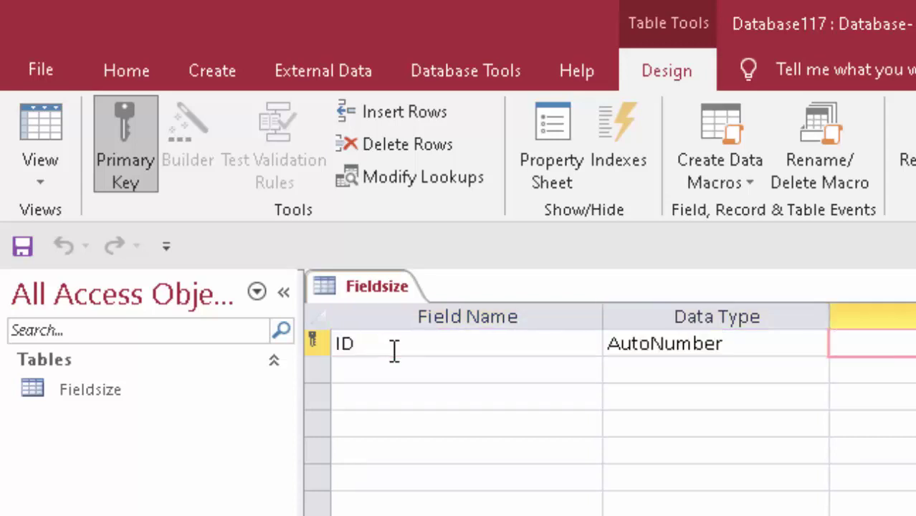
key(Tab)
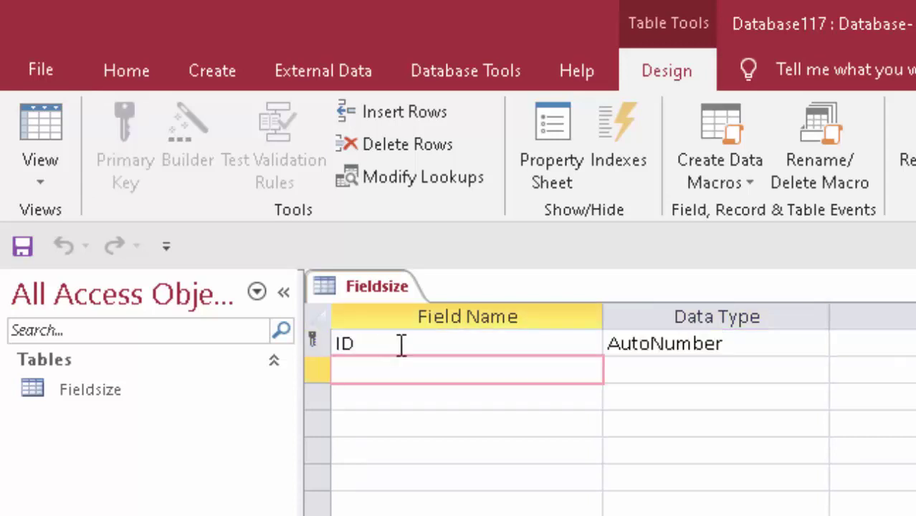
click(757, 349)
click(816, 344)
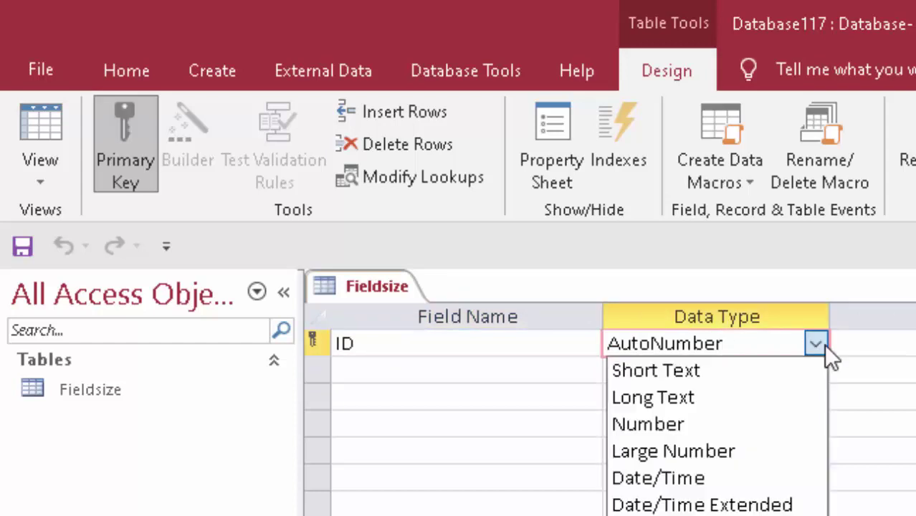
click(731, 422)
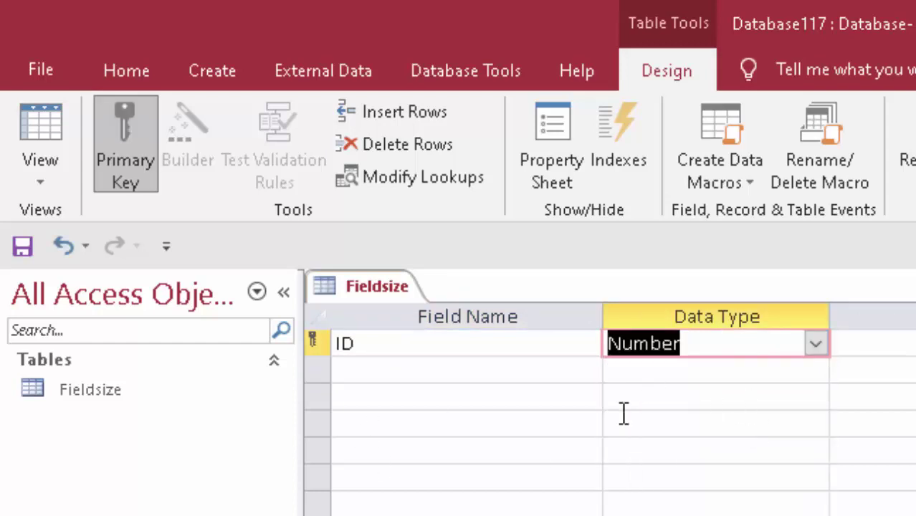
click(429, 342)
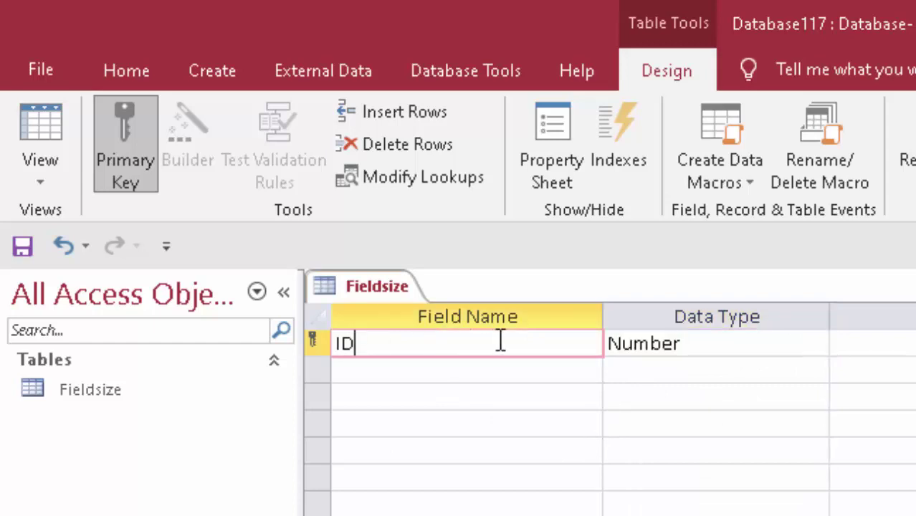
click(390, 362)
text(Name)
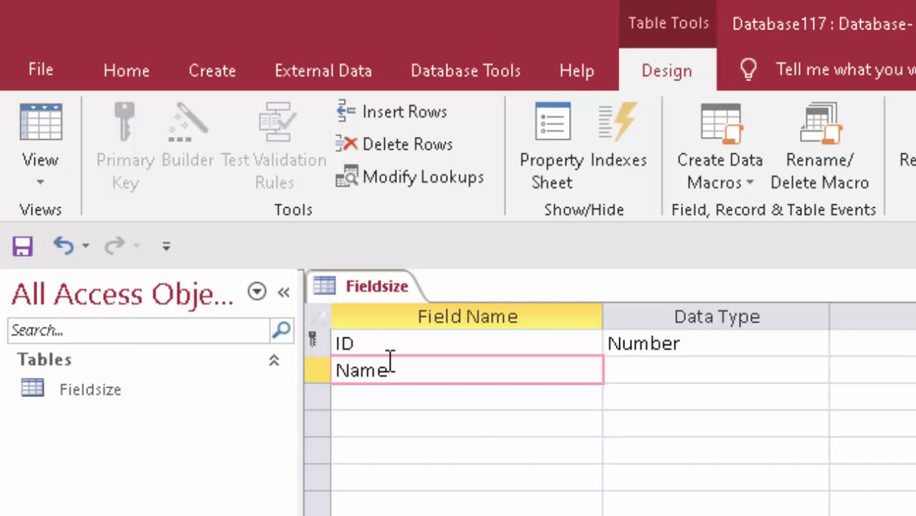
Step: Keep Name as Short Text and reduce its Field Size from 255 to 10
click(776, 365)
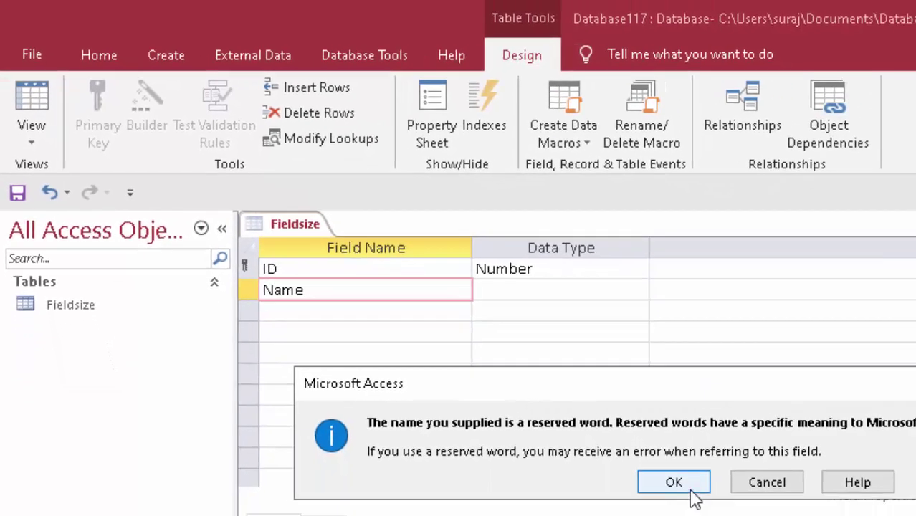
click(688, 491)
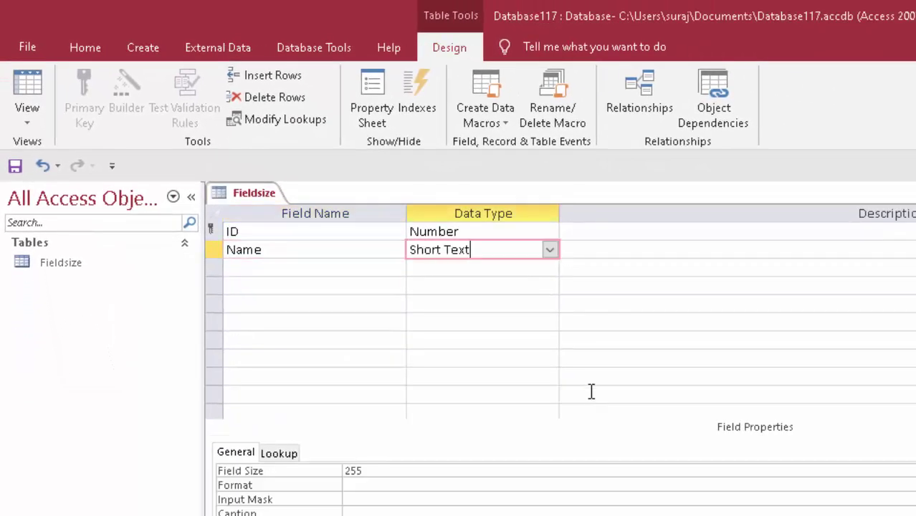
click(550, 250)
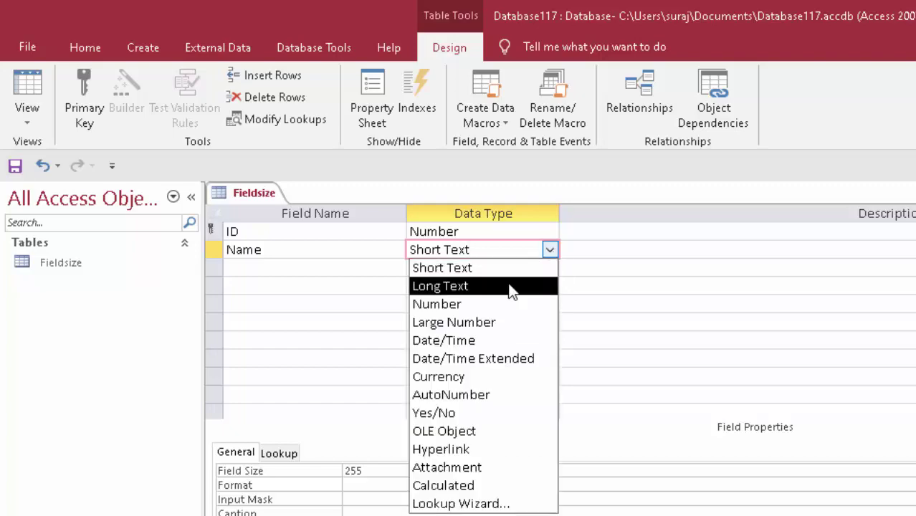
click(518, 268)
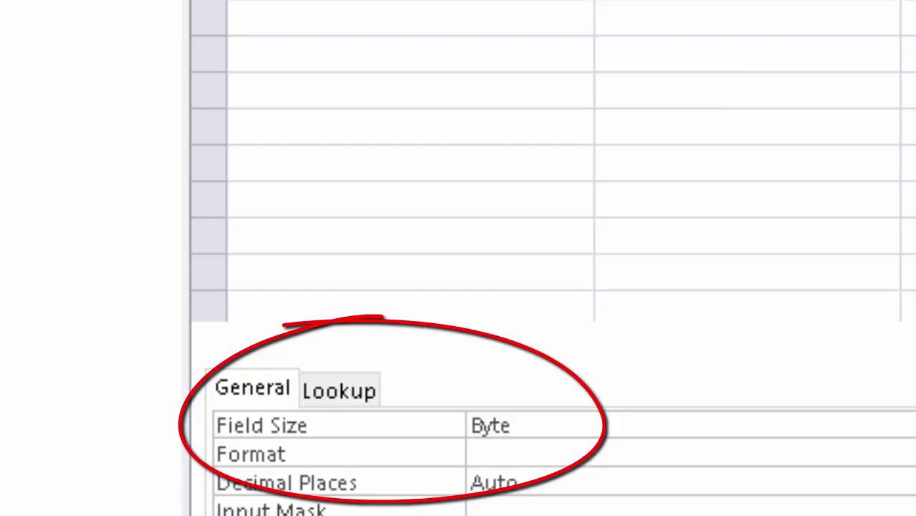
drag(611, 426, 395, 385)
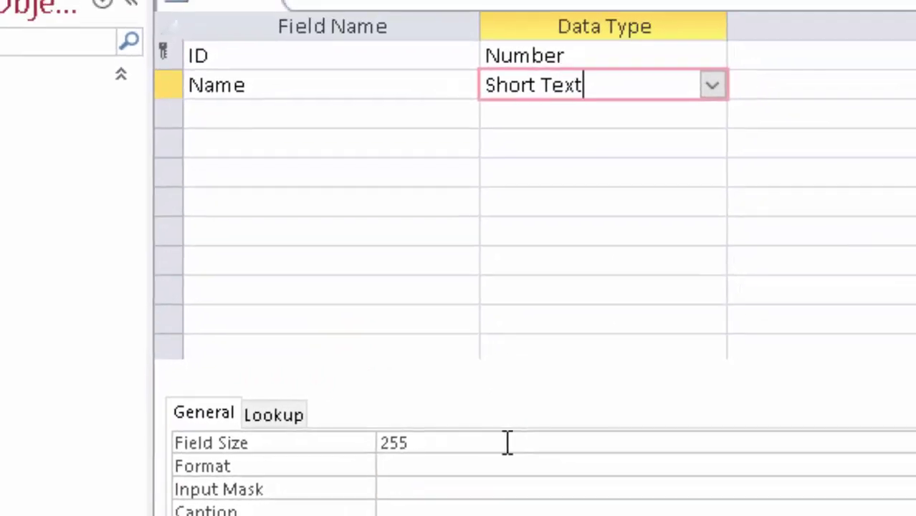
key(BackSpace)
text(1)
text(0)
click(277, 118)
text(P)
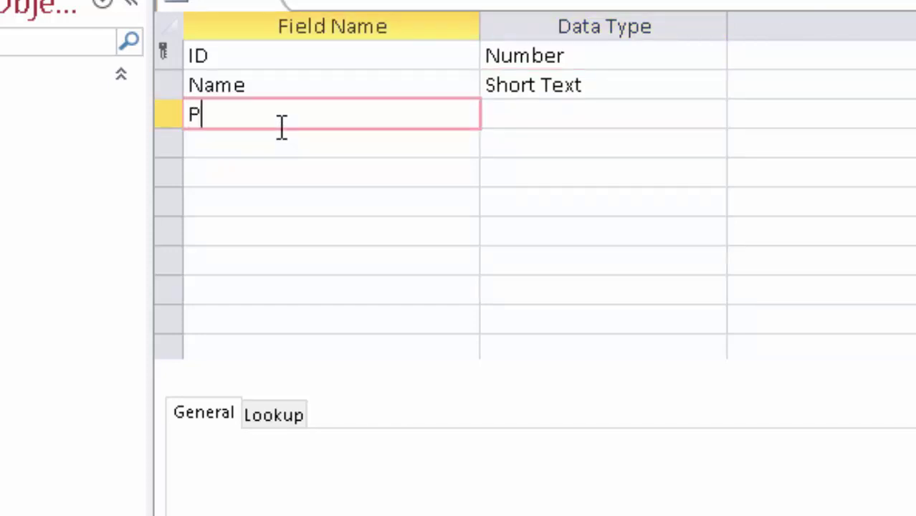
Step: Add a 'Pan number' field sized 10, then save the table and open Datasheet View
text(an num)
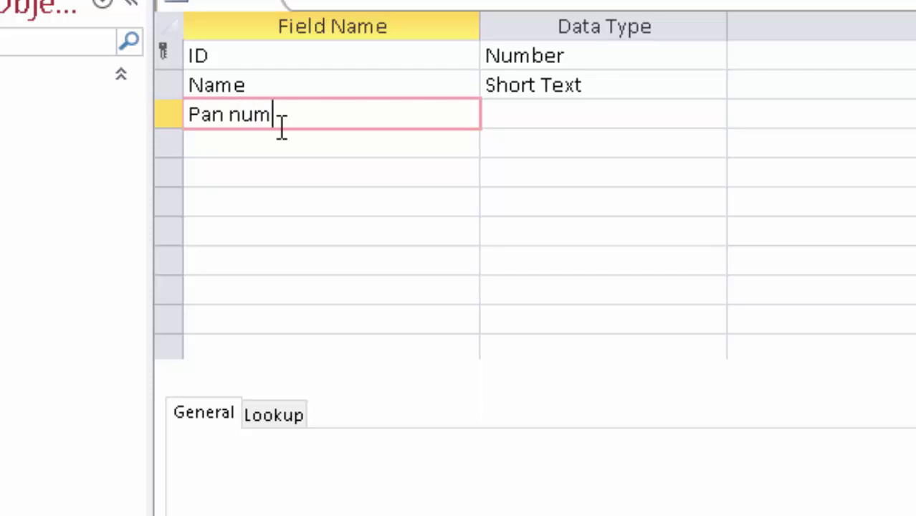
text(ber)
click(502, 118)
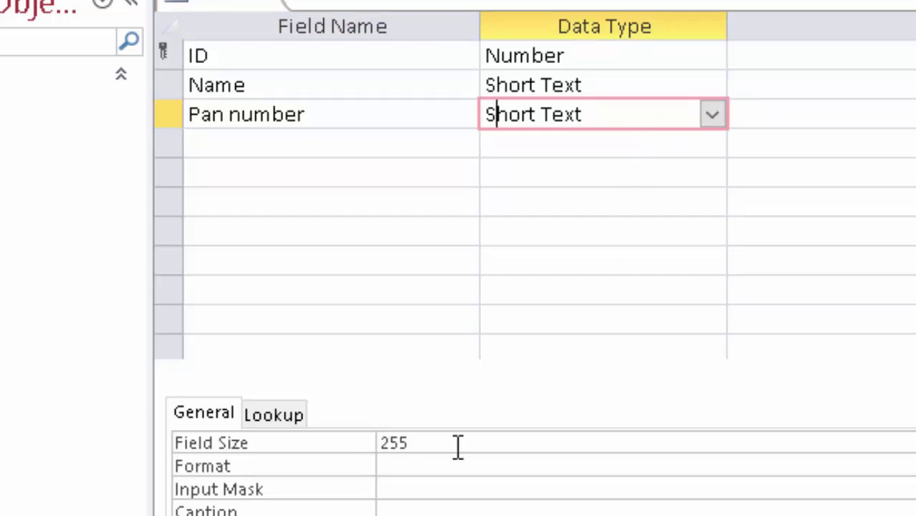
drag(425, 443, 352, 444)
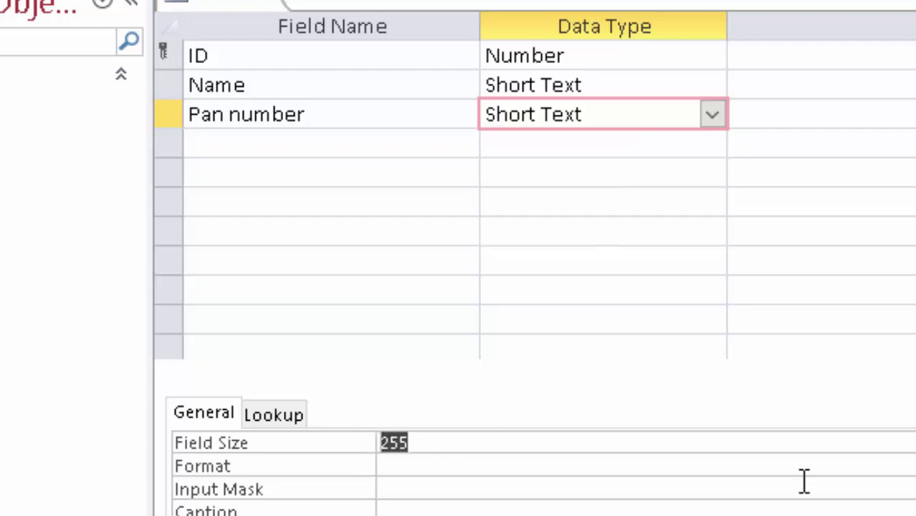
key(Delete)
text(10)
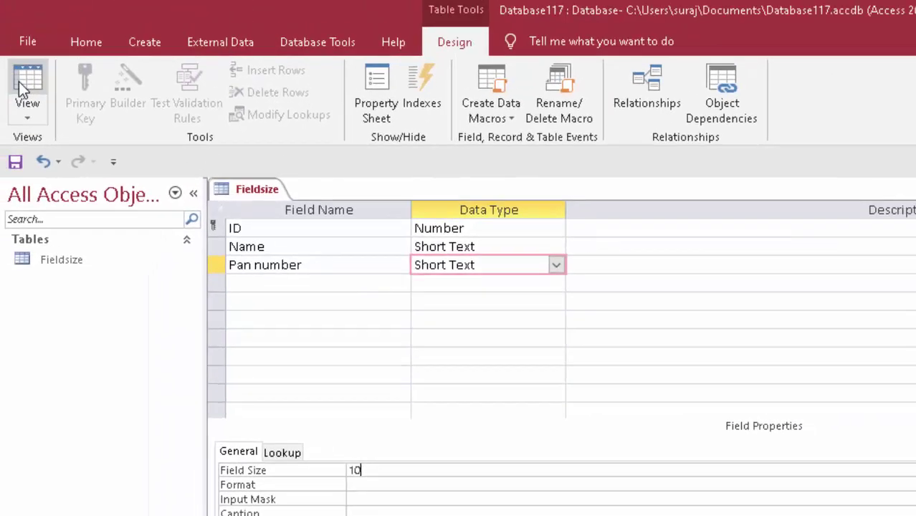
click(46, 95)
click(626, 405)
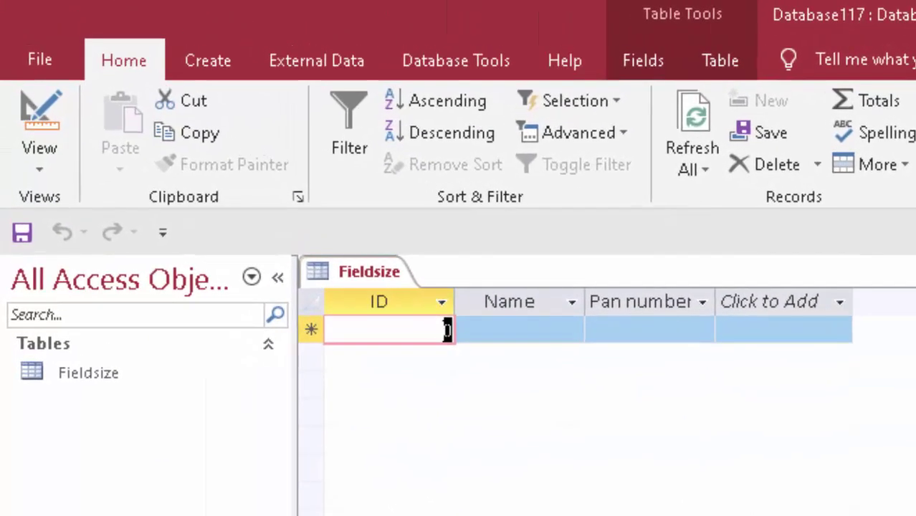
Step: Enter the person's name in the first record's Name field and commit it
click(487, 331)
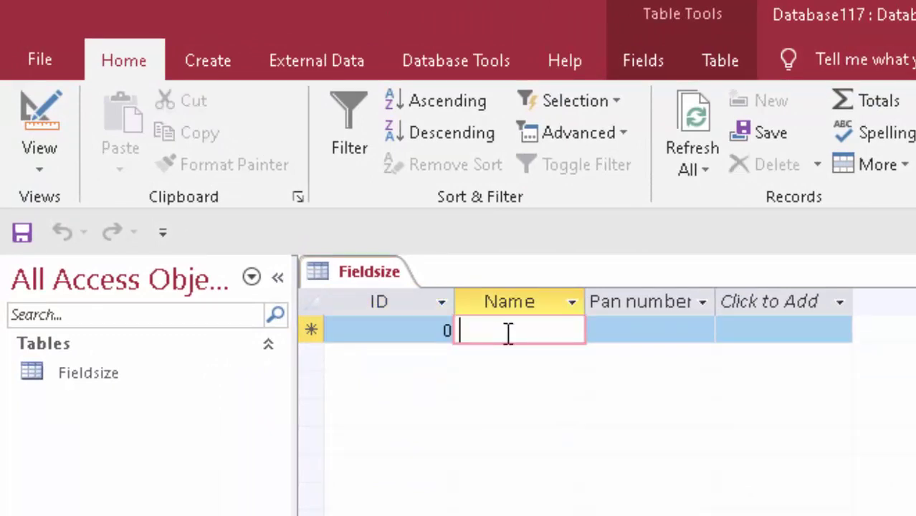
text(Mr Santosh)
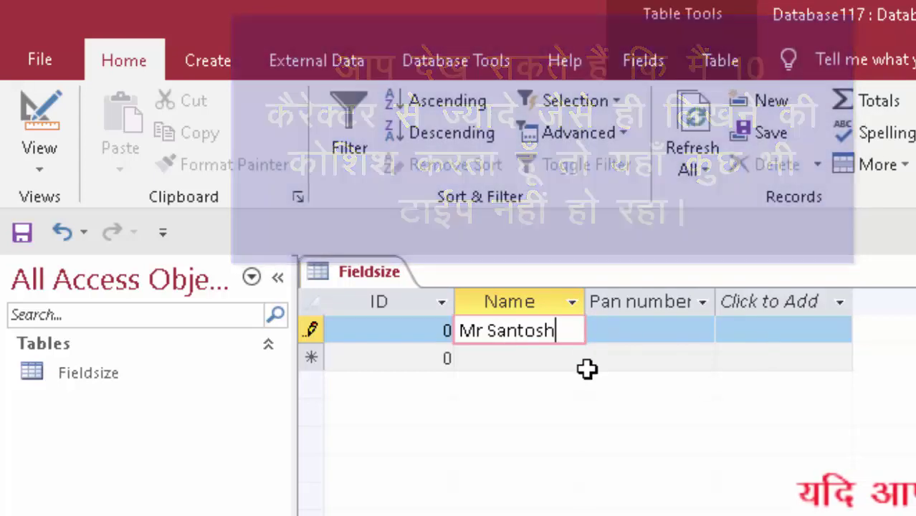
click(539, 355)
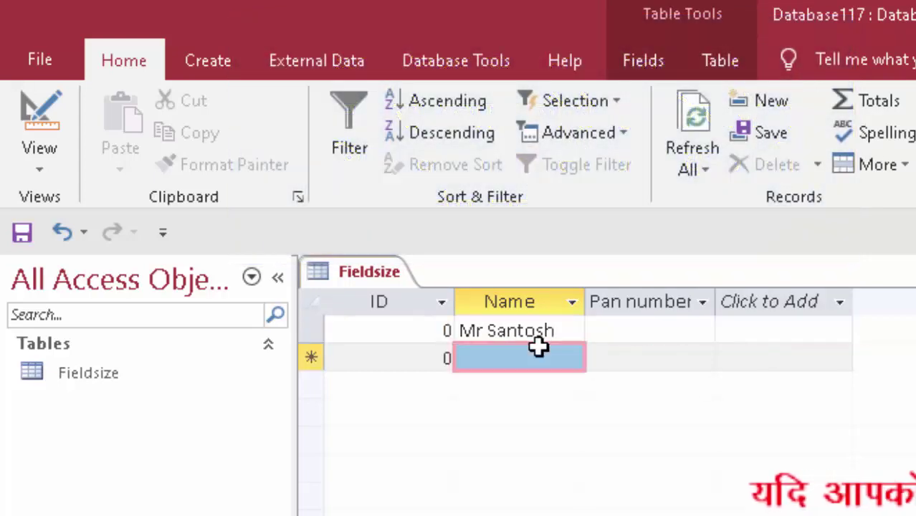
click(559, 329)
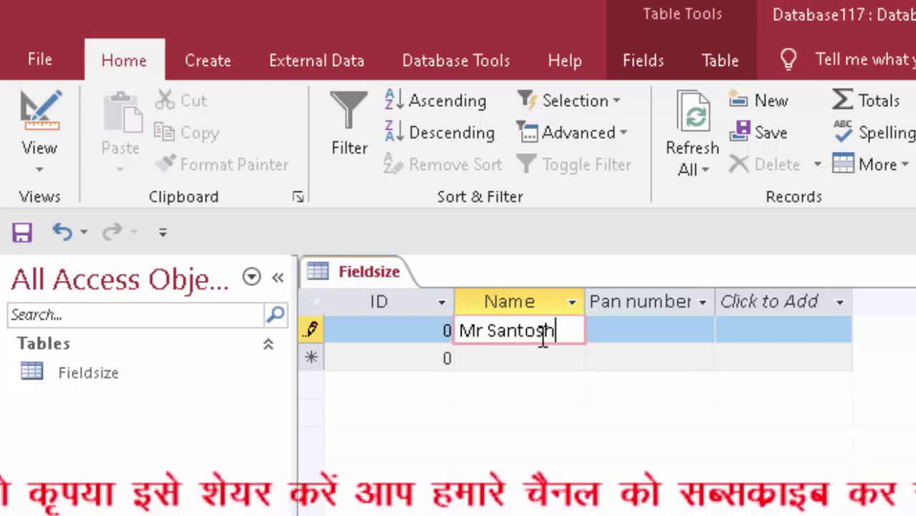
drag(572, 329, 429, 330)
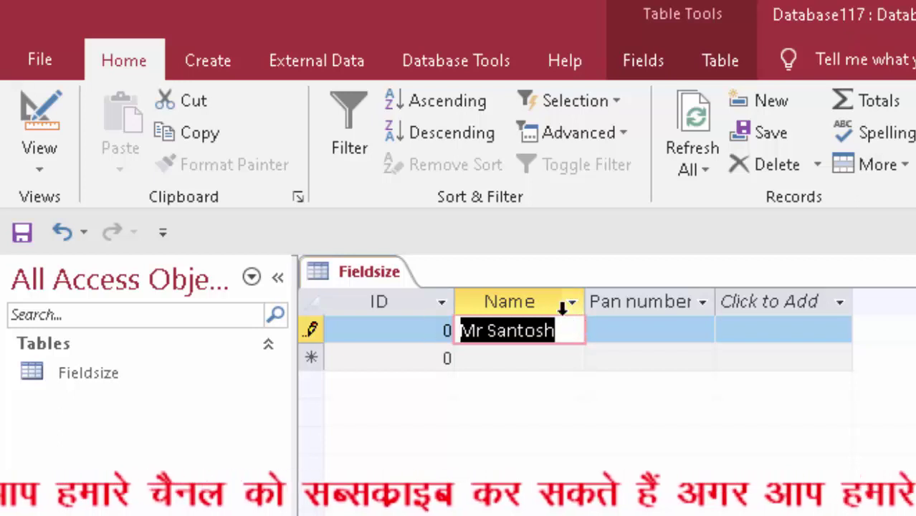
Step: Widen the Pan number column and enter the first record's 10-character PAN number
click(631, 329)
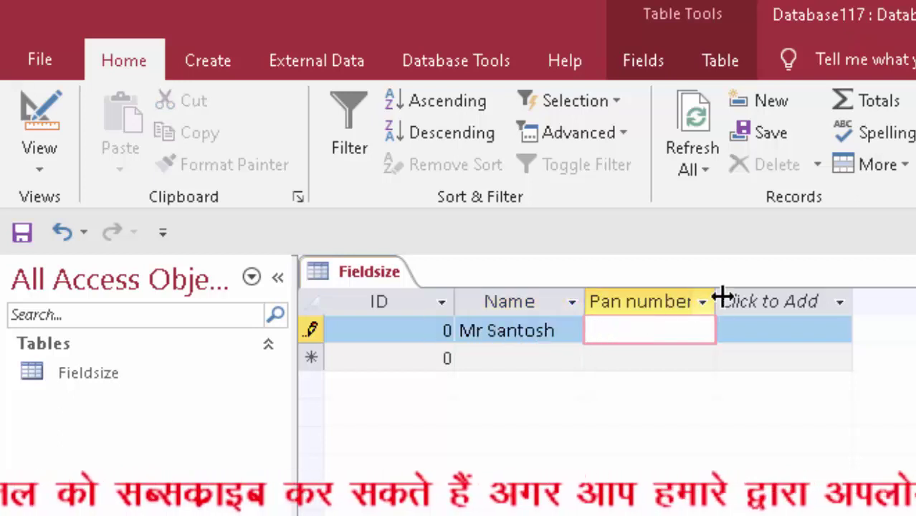
drag(717, 295, 728, 295)
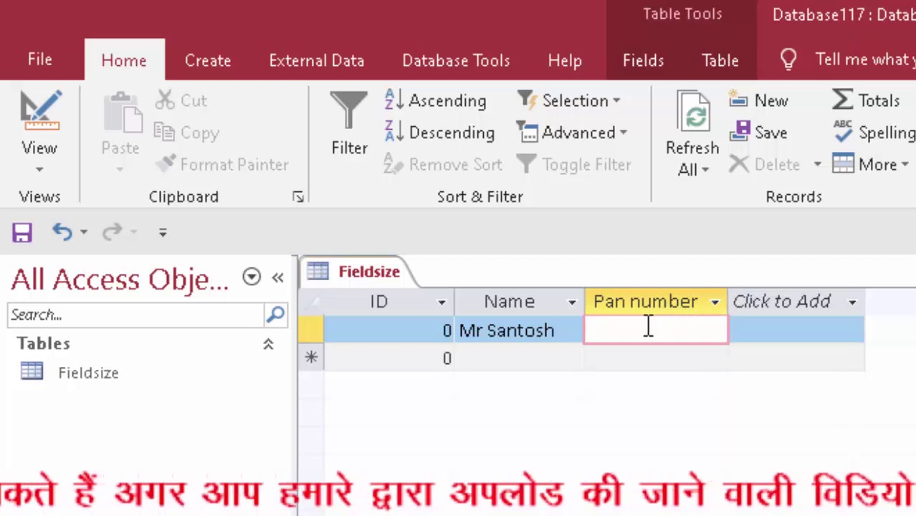
text(a)
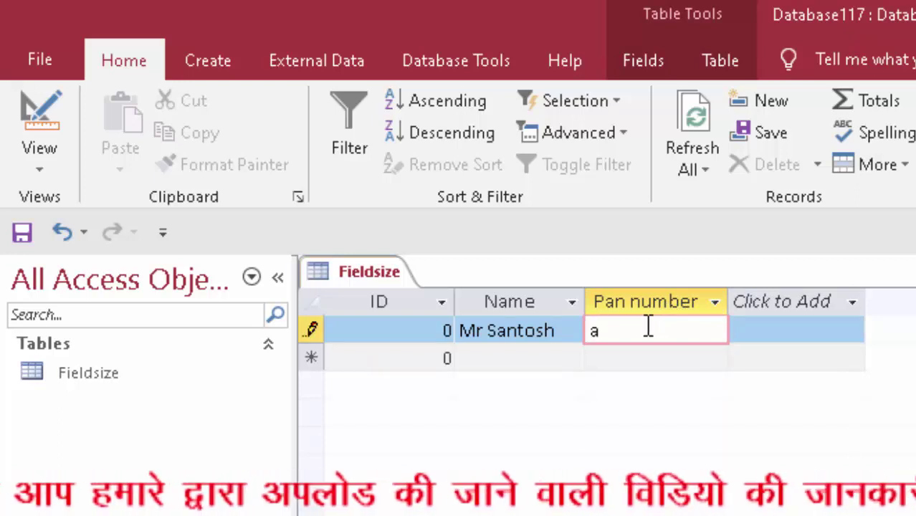
key(BackSpace)
text(AC)
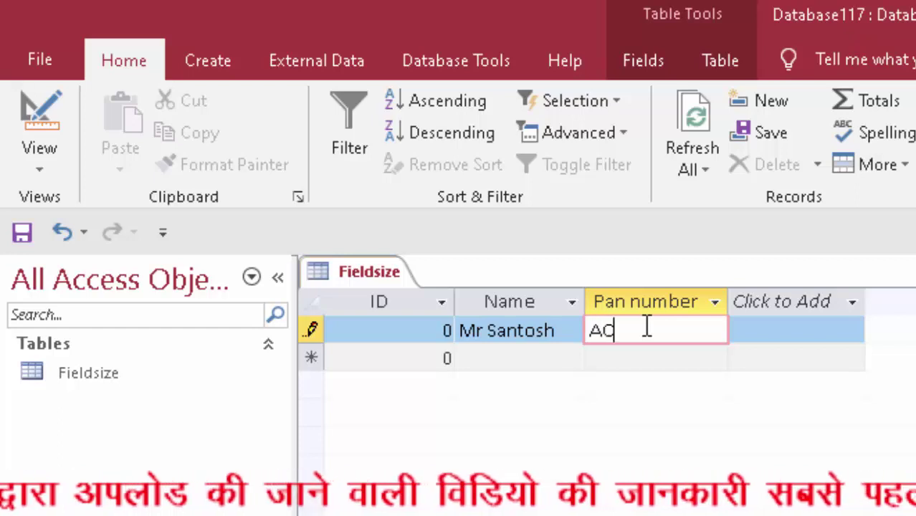
text(QPT)
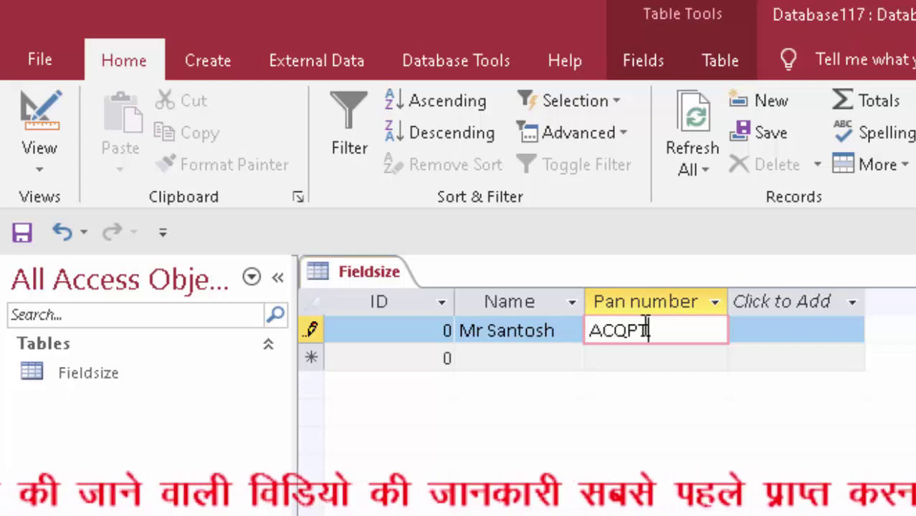
text(6051)
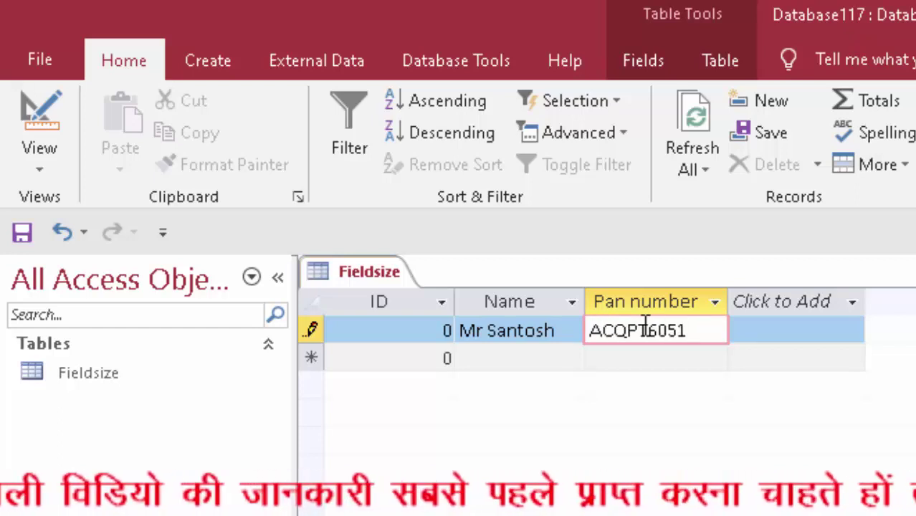
text(G)
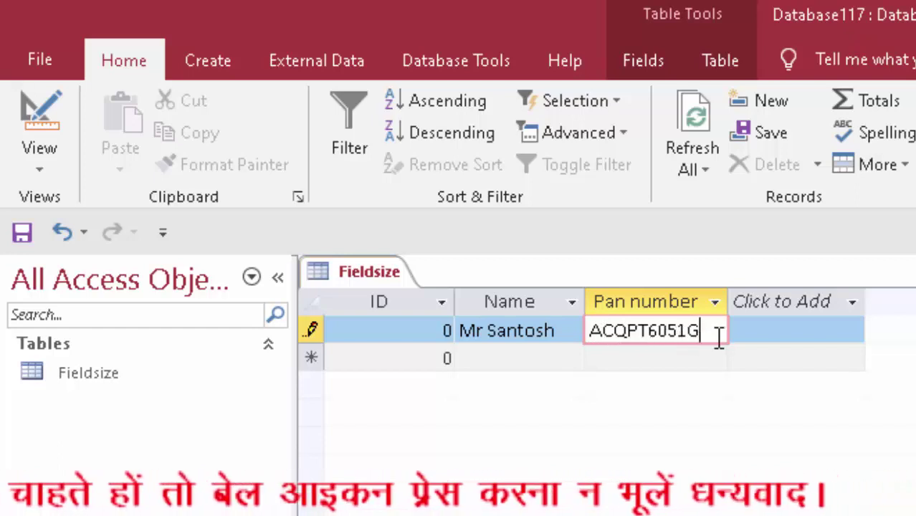
key(Tab)
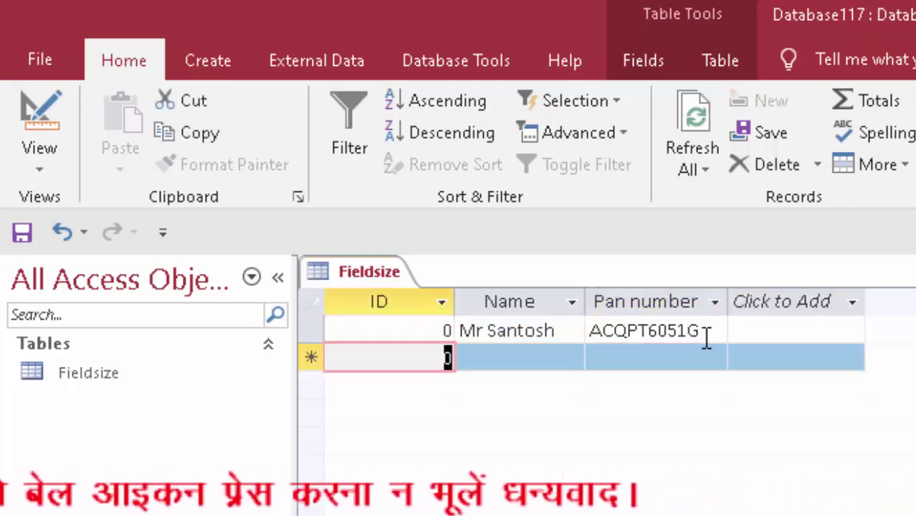
Step: Set the first record's ID to 11 and the new record's ID to 12
click(440, 324)
key(BackSpace)
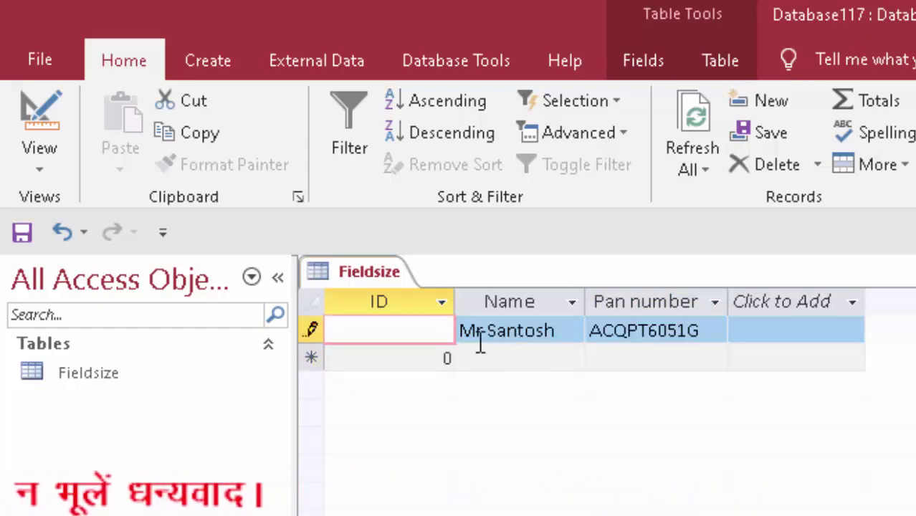
text(11)
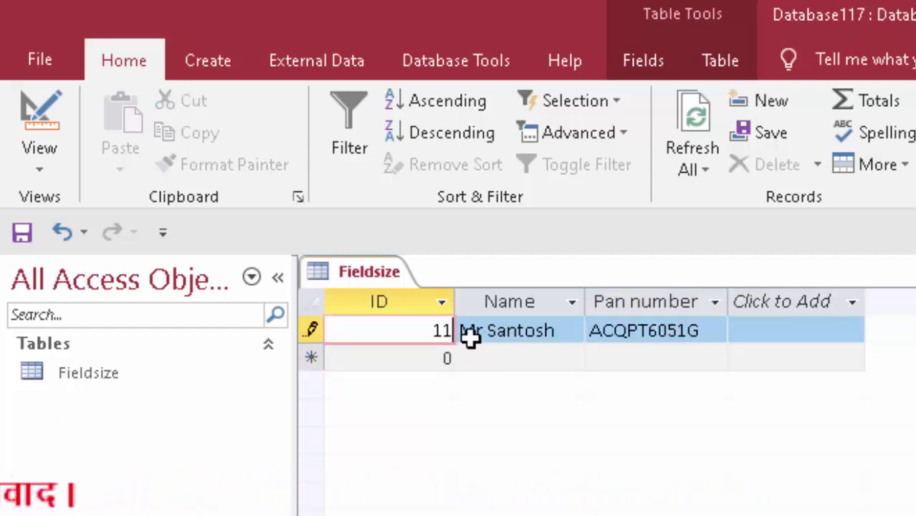
double_click(443, 356)
key(BackSpace)
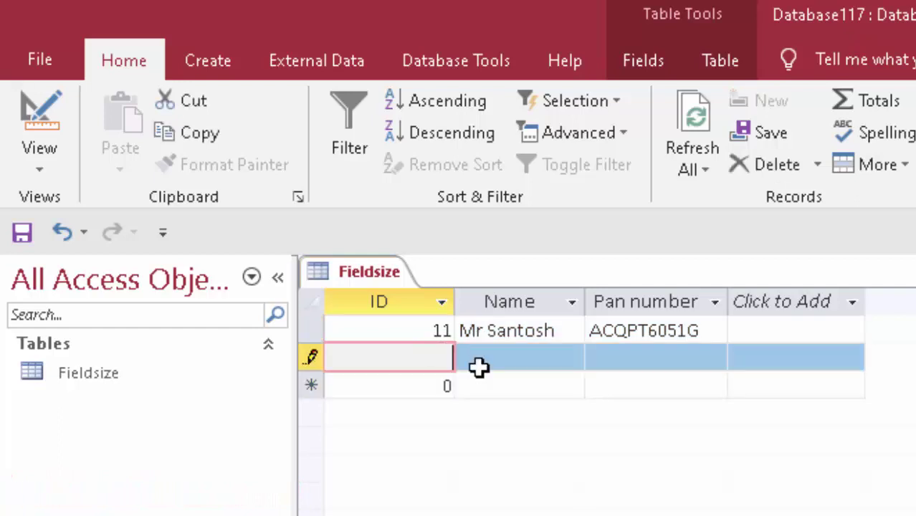
text(12)
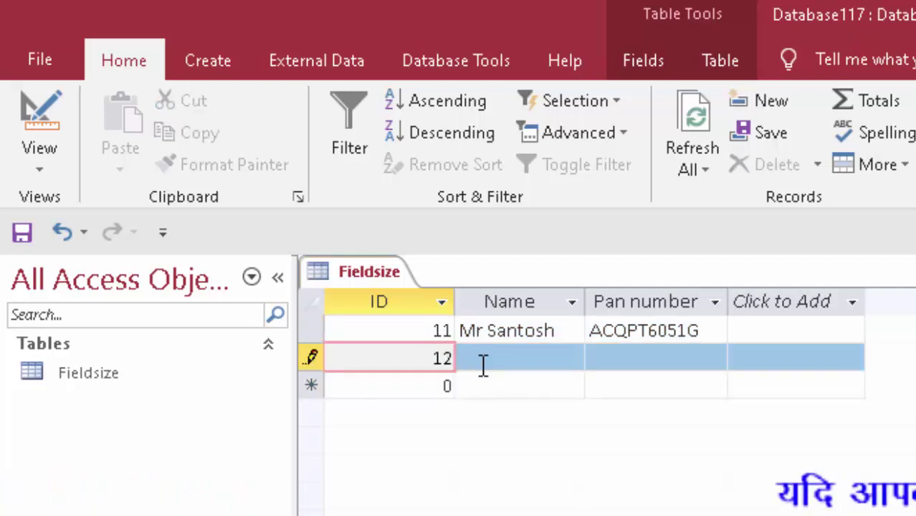
Step: Enter the second person's name in record 12 and begin typing their PAN number
click(483, 365)
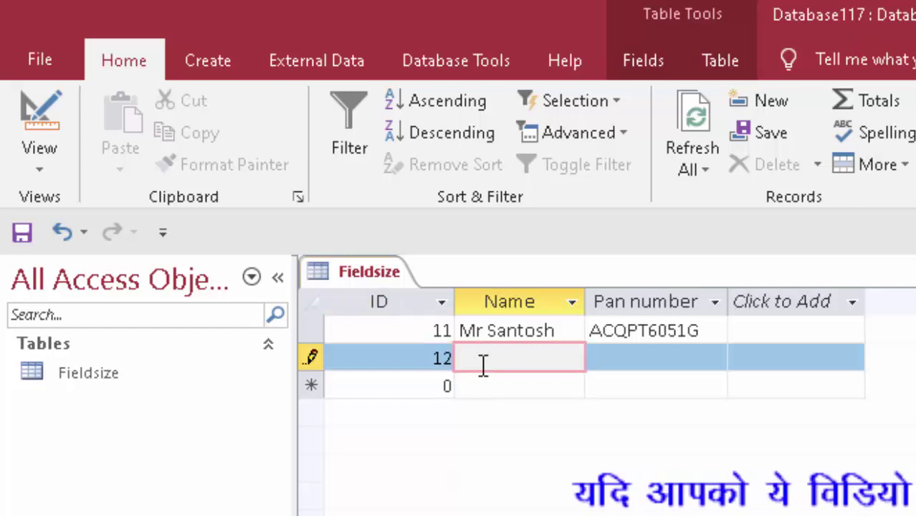
text(IO)
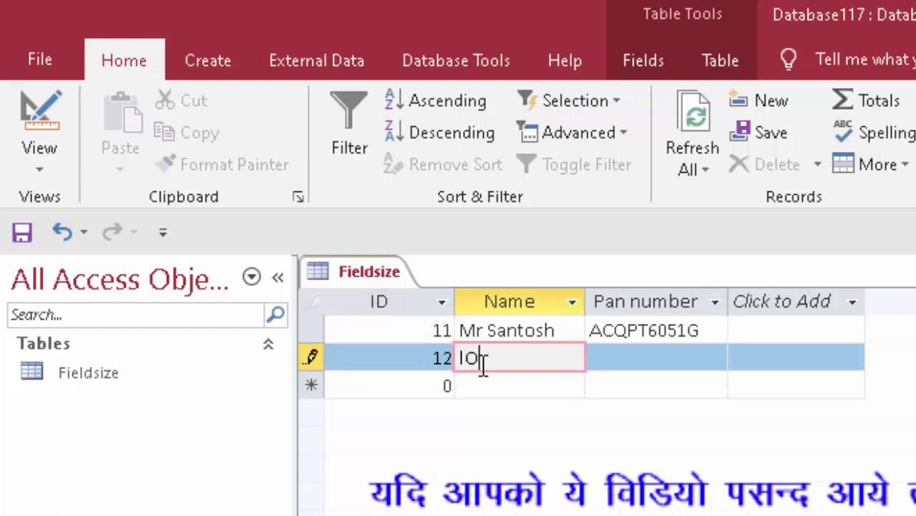
text(KESH)
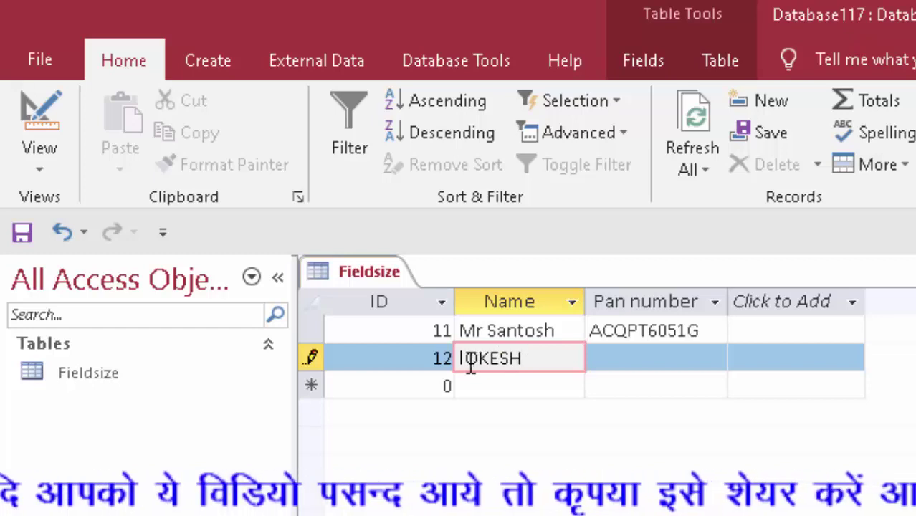
key(BackSpace)
key(BackSpace)
key(BackSpace)
key(BackSpace)
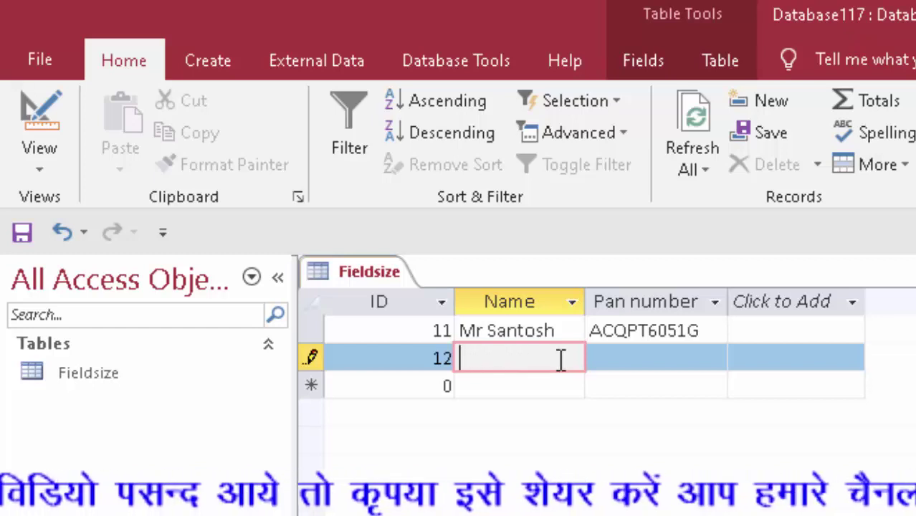
text(Lok)
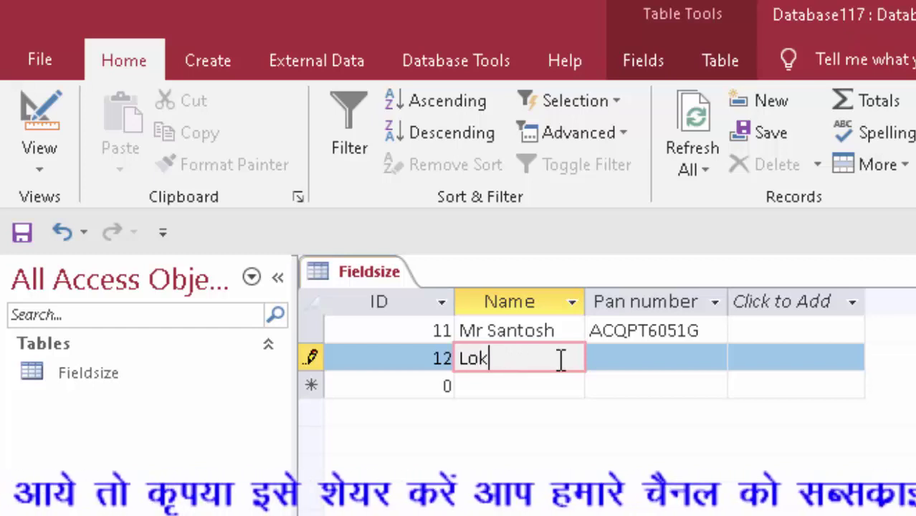
text(esh)
key(Tab)
text(A)
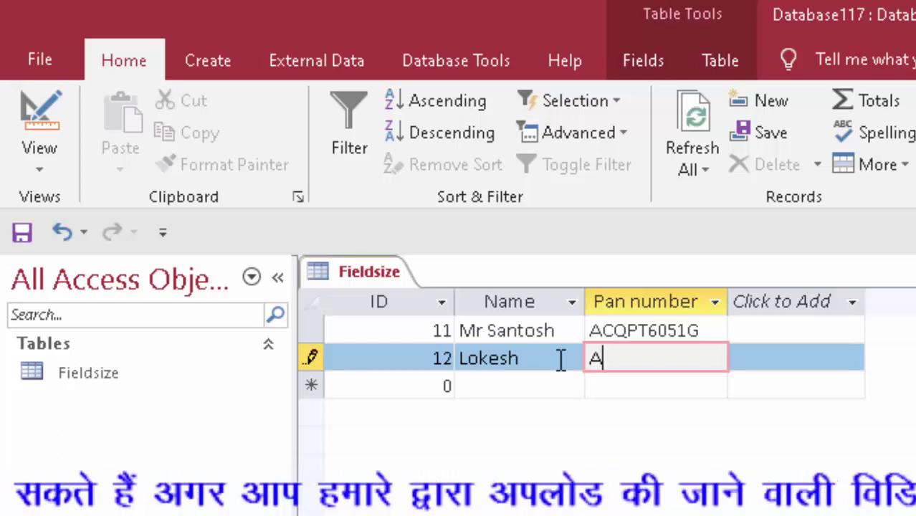
text(I)
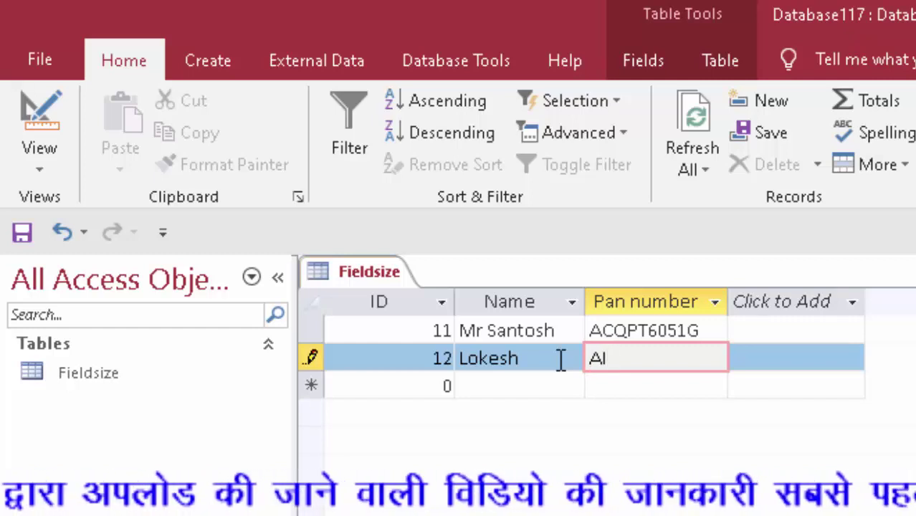
text(SPT)
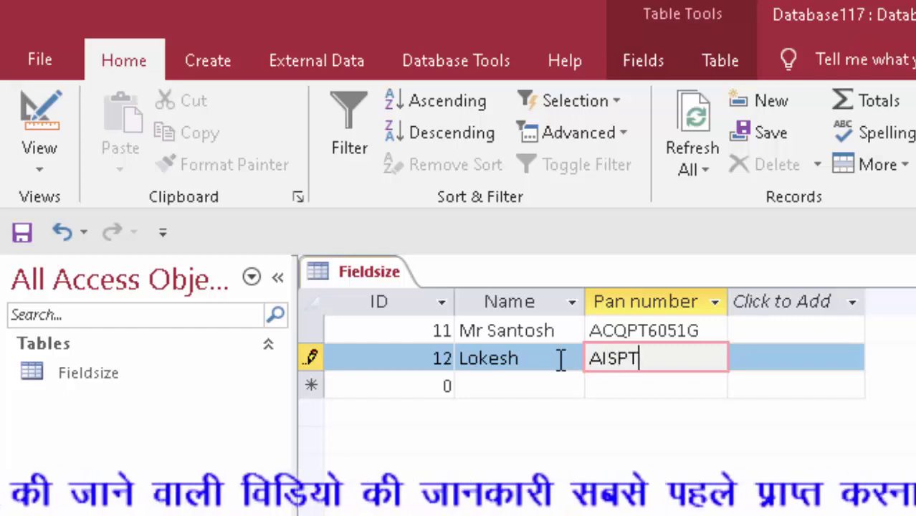
text(6051)
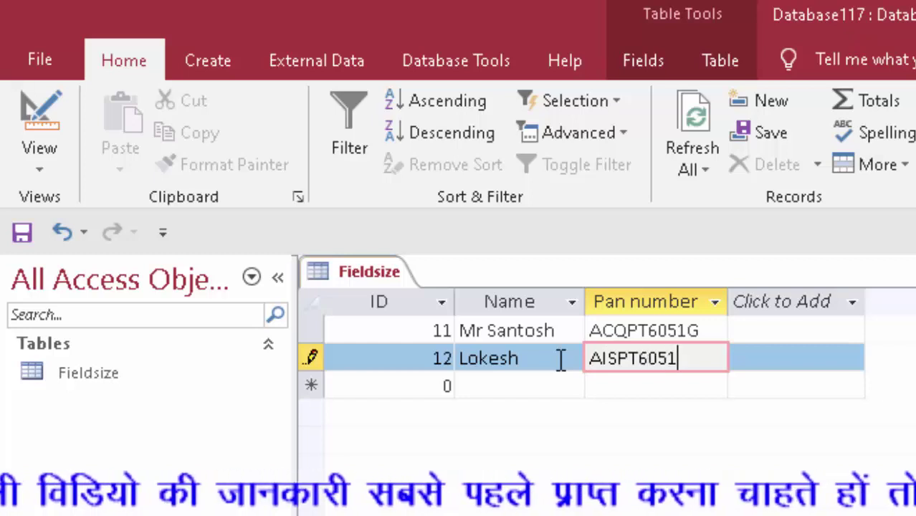
text(G)
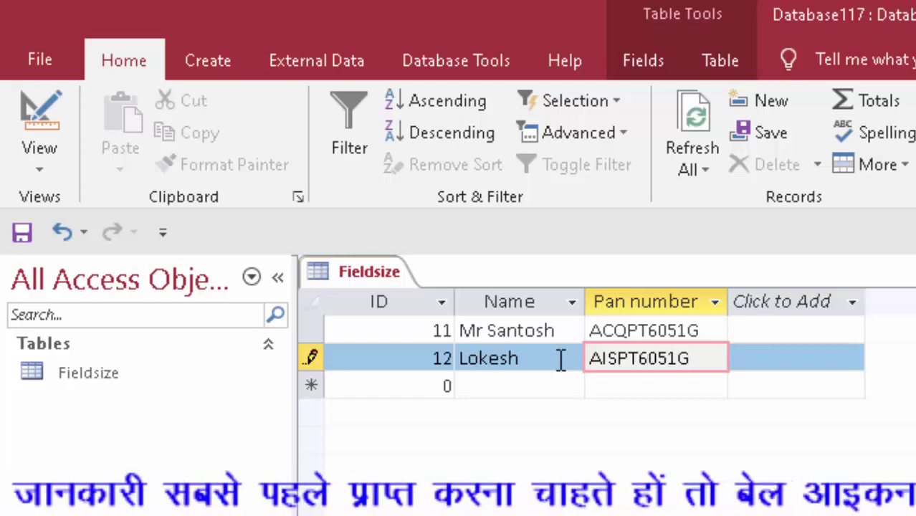